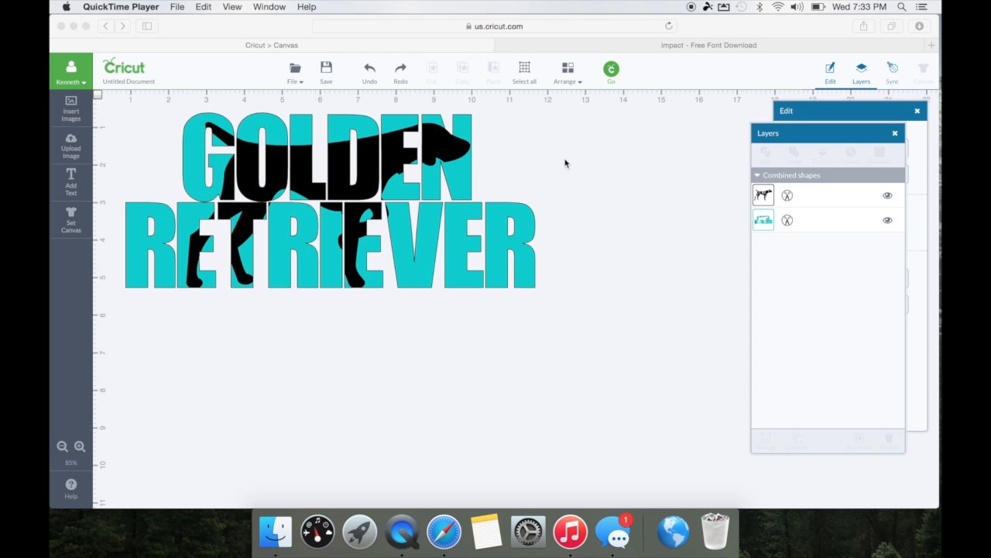
Show the 'Impact - Free Font Download' page on fontpalace.com.
click(703, 47)
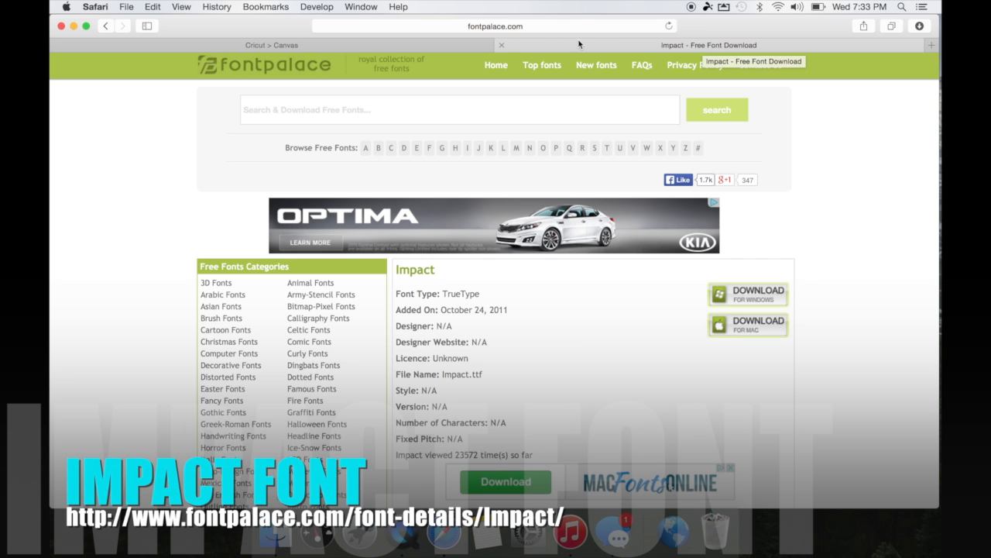
Return to the 'Cricut > Canvas' tab showing the finished GOLDEN RETRIEVER design.
click(399, 47)
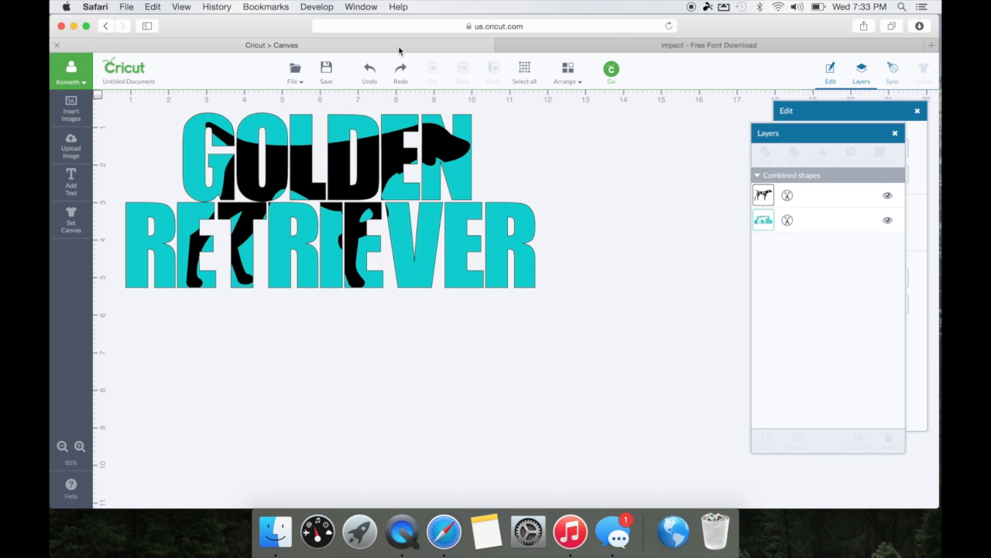
Delete the finished design and add a new two-line text layer reading GOLDEN / RETRIEVER.
click(387, 159)
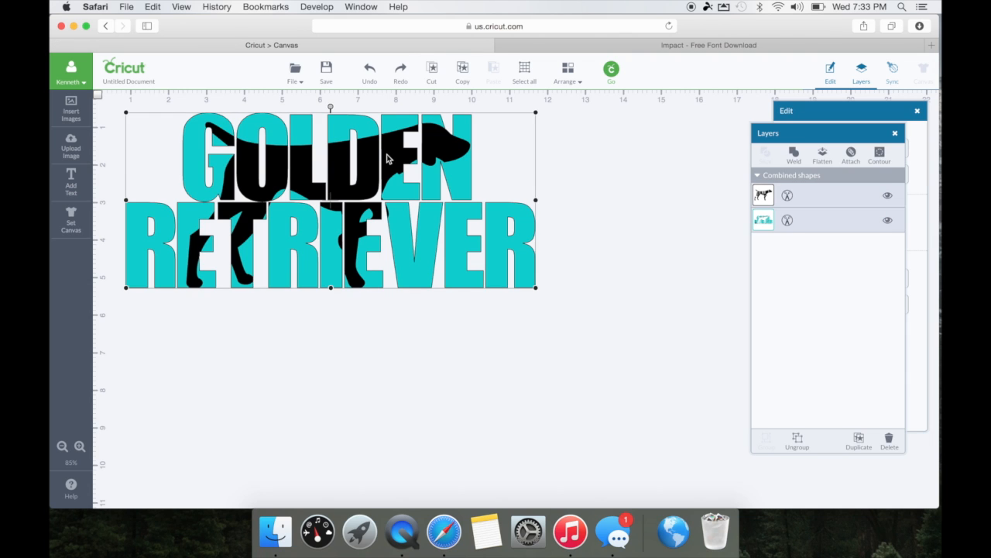
key(Delete)
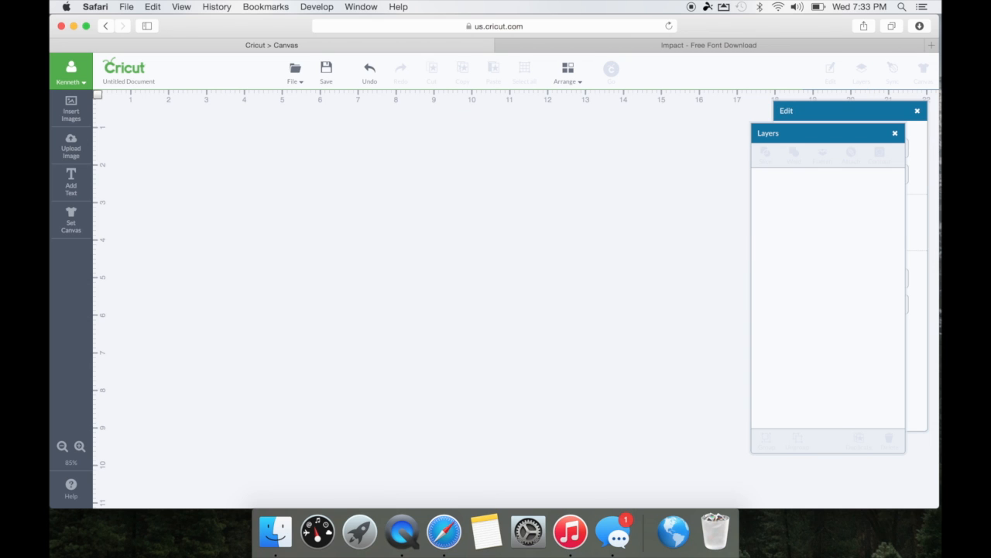
click(66, 189)
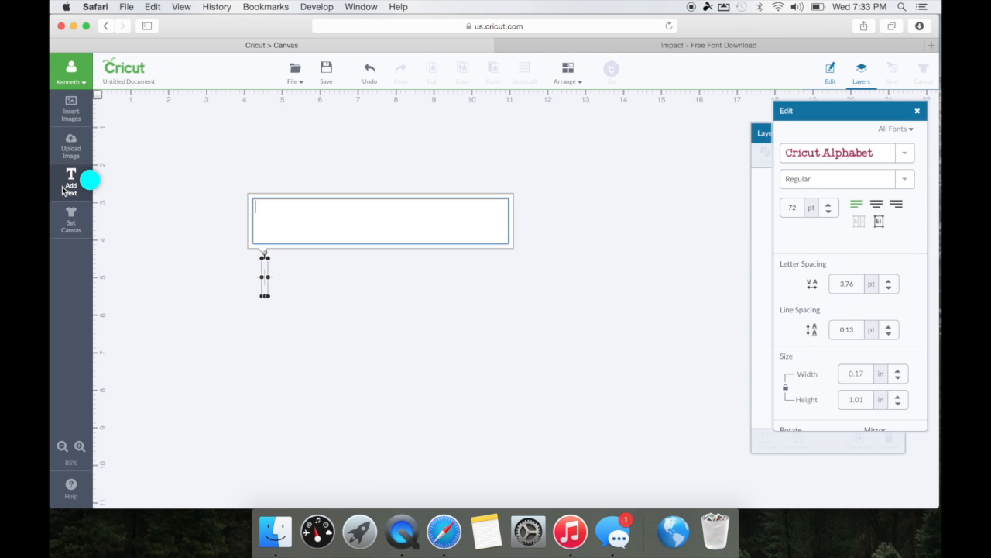
text(GOLDEN)
key(Return)
text(RETRIEVER)
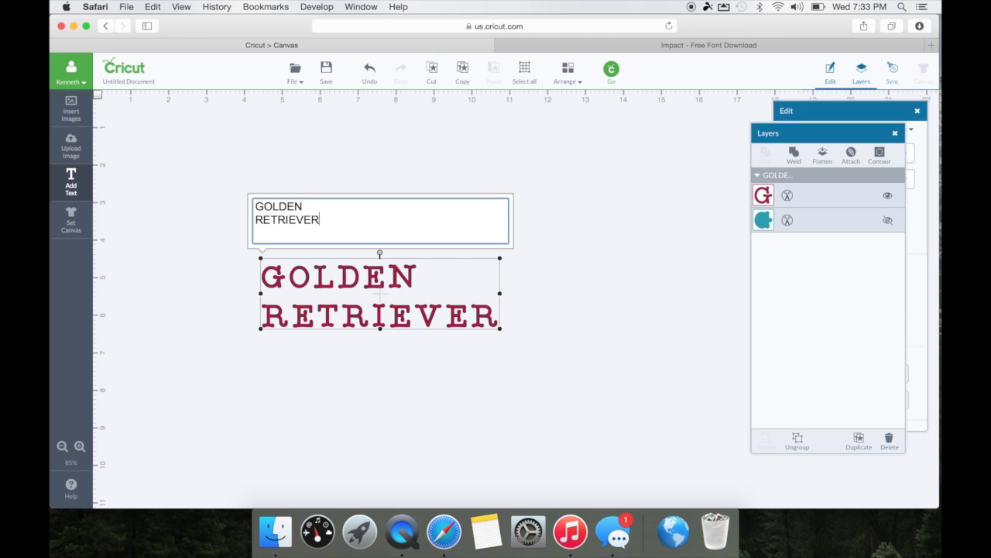
click(826, 115)
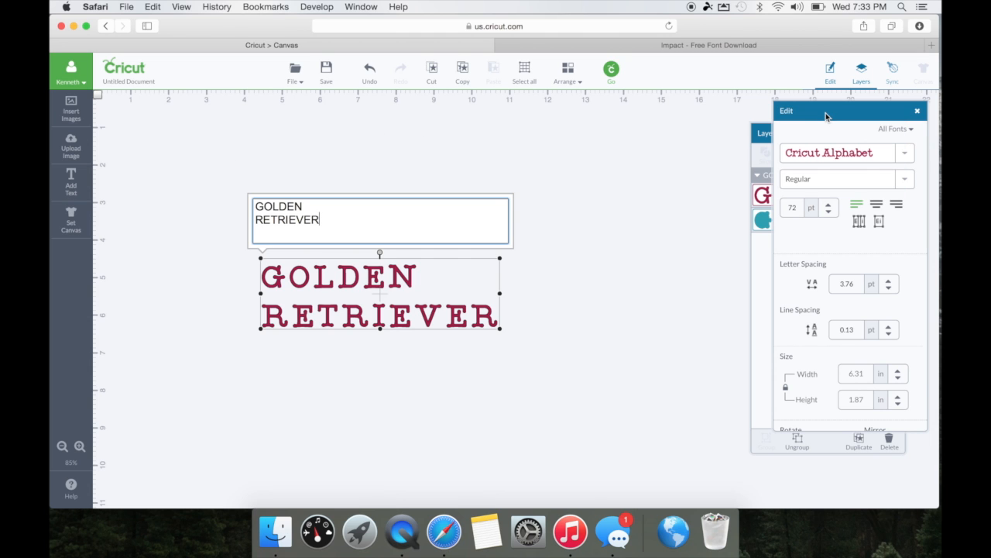
Change the GOLDEN RETRIEVER text font from Cricut Alphabet to Impact.
click(904, 158)
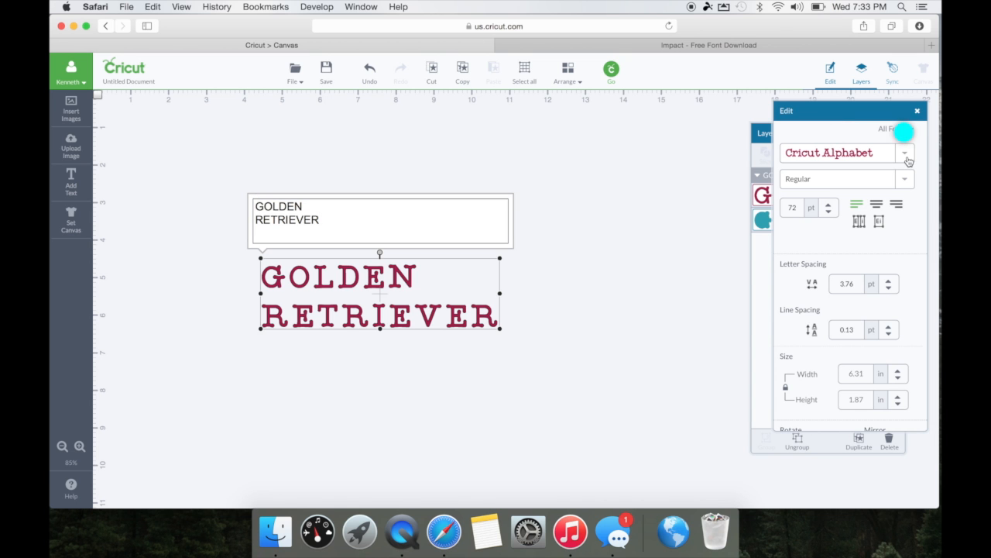
scroll(853, 247, down, 10)
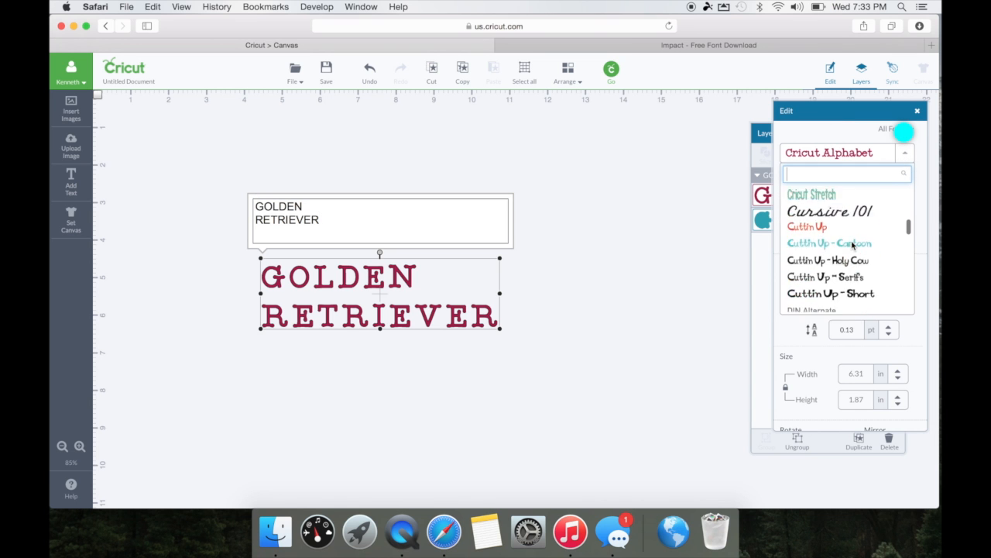
scroll(853, 246, down, 10)
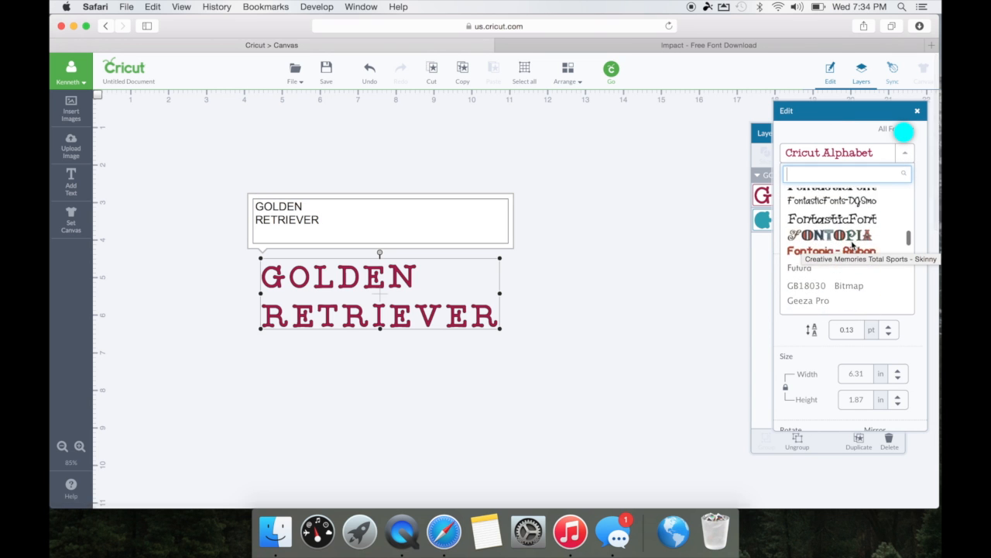
scroll(853, 247, down, 10)
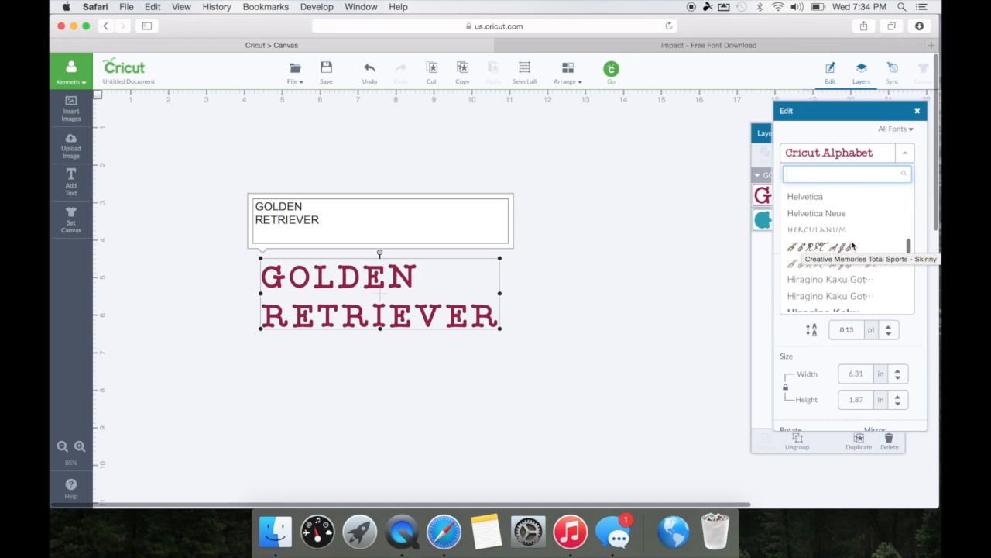
scroll(853, 246, up, 2)
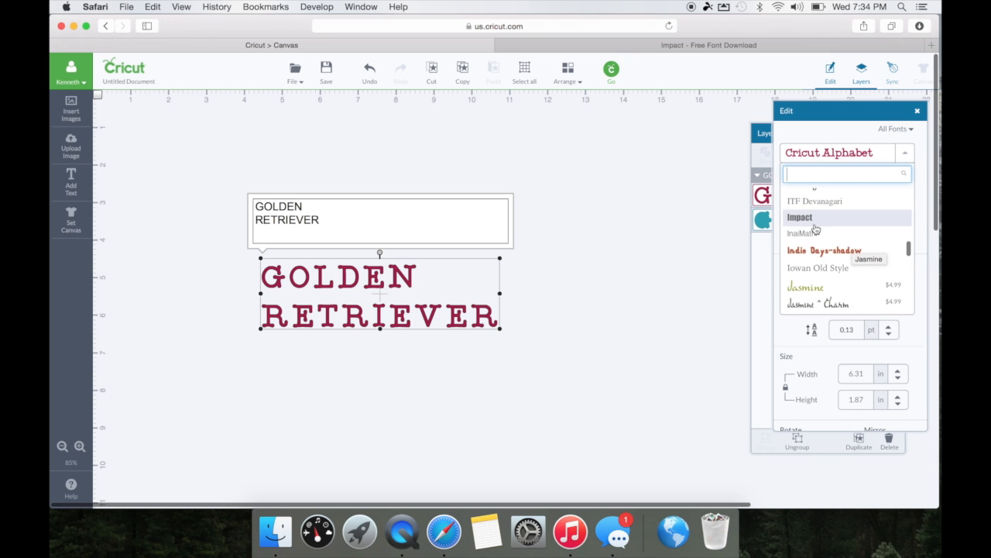
click(811, 224)
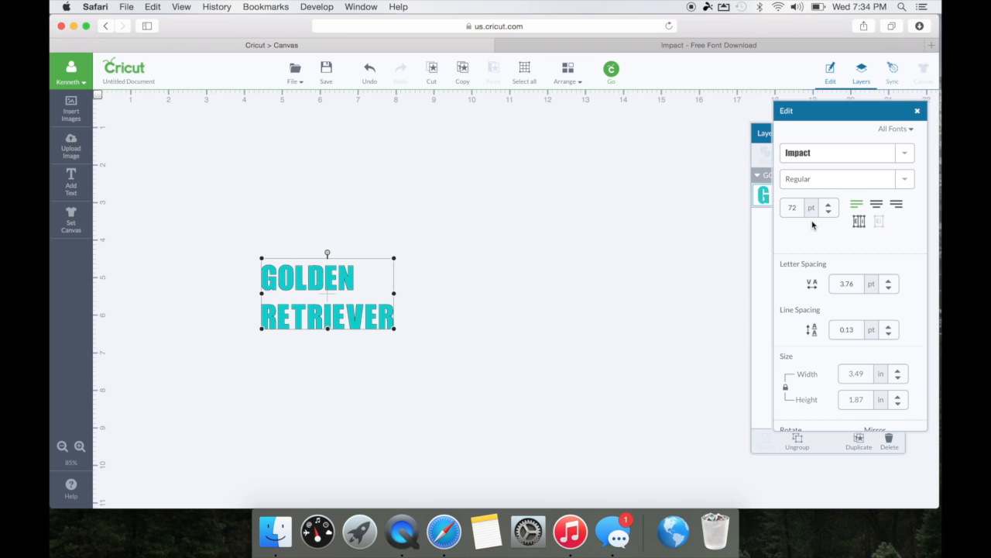
Centre-align the text, move it to the upper left and enlarge it.
click(879, 214)
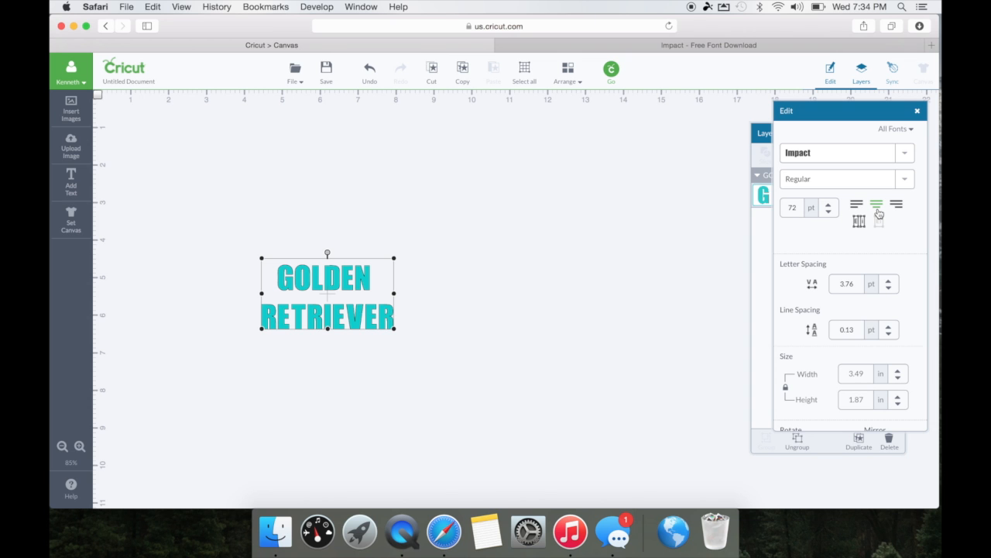
drag(331, 279, 241, 163)
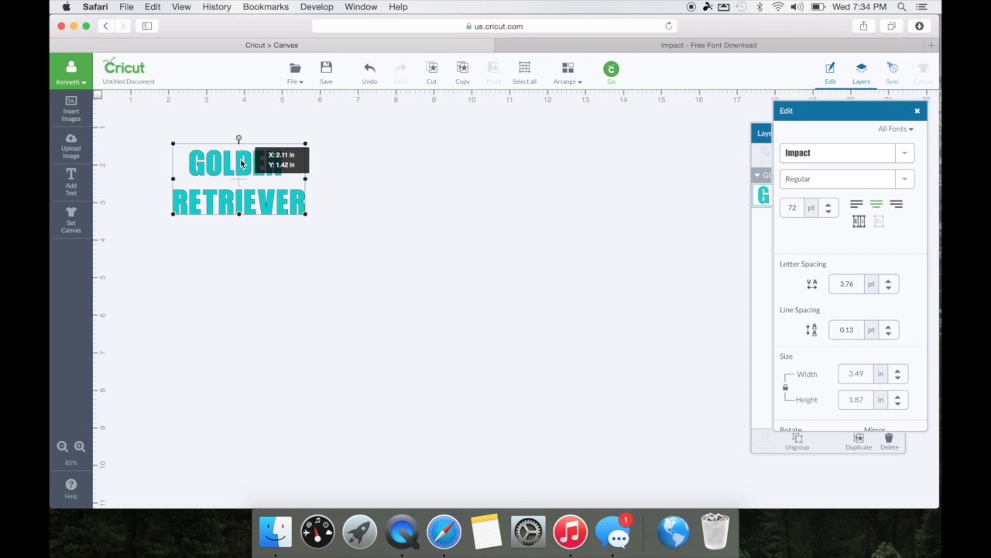
drag(307, 214, 633, 379)
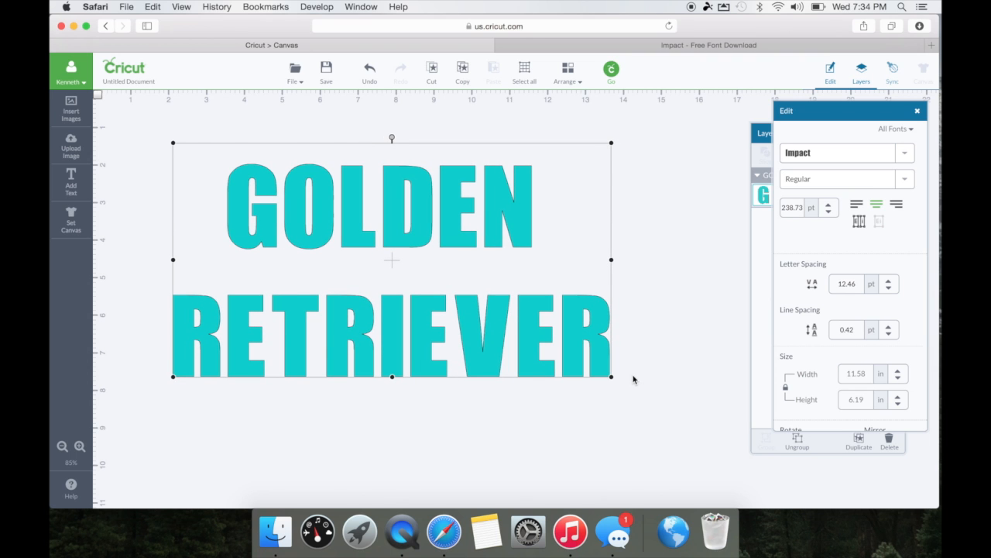
Tighten the letter spacing down to 2 pt.
click(889, 289)
click(889, 289)
click(889, 289)
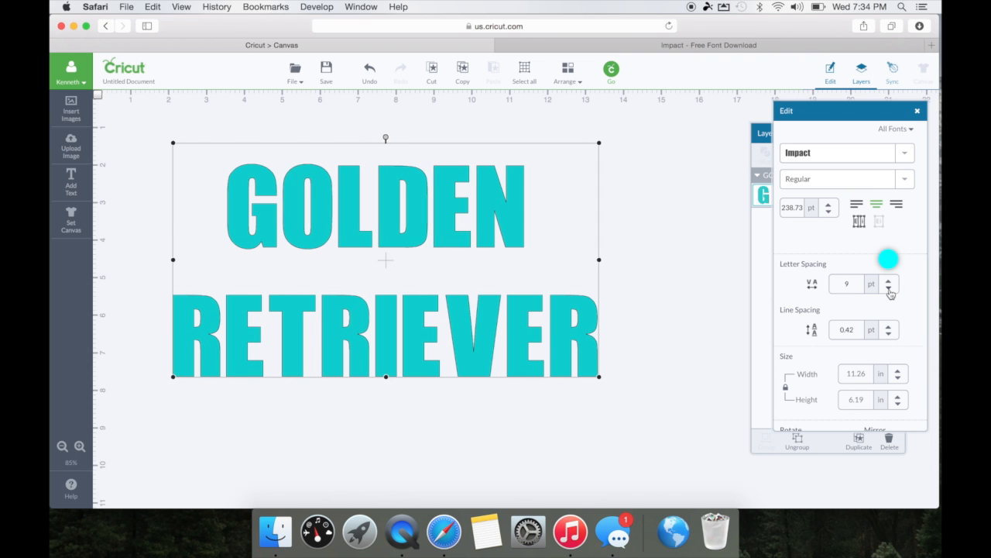
click(890, 289)
click(889, 289)
click(889, 290)
click(889, 289)
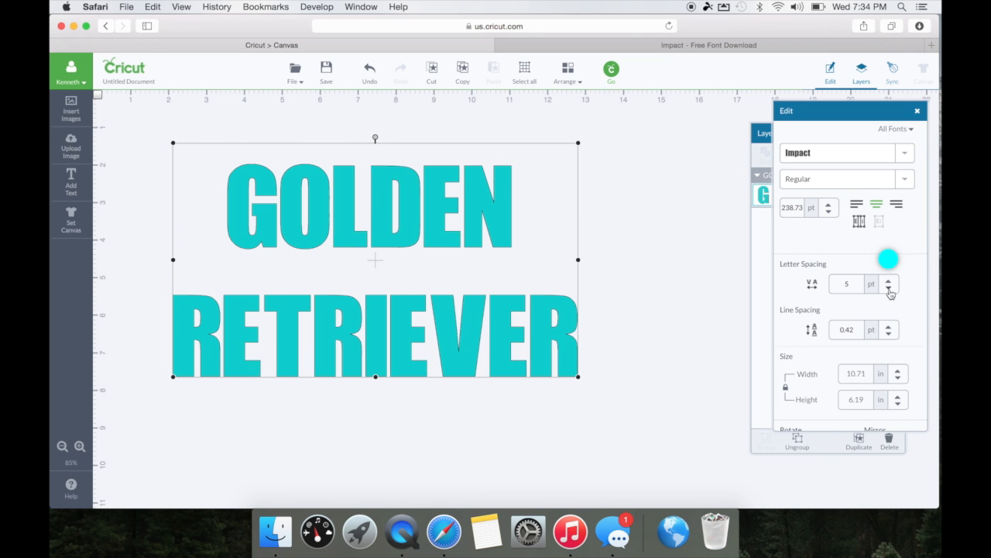
click(889, 289)
click(889, 289)
click(889, 290)
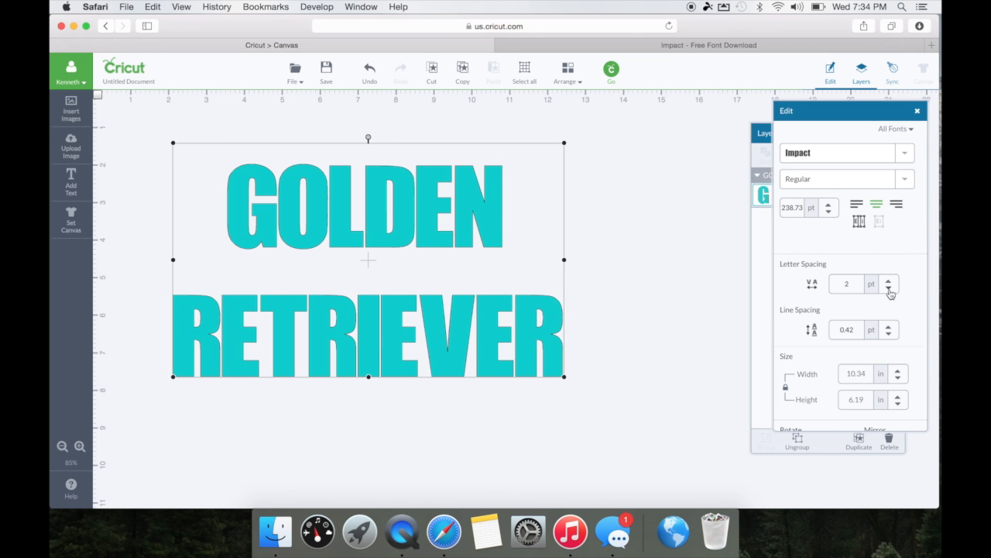
click(889, 289)
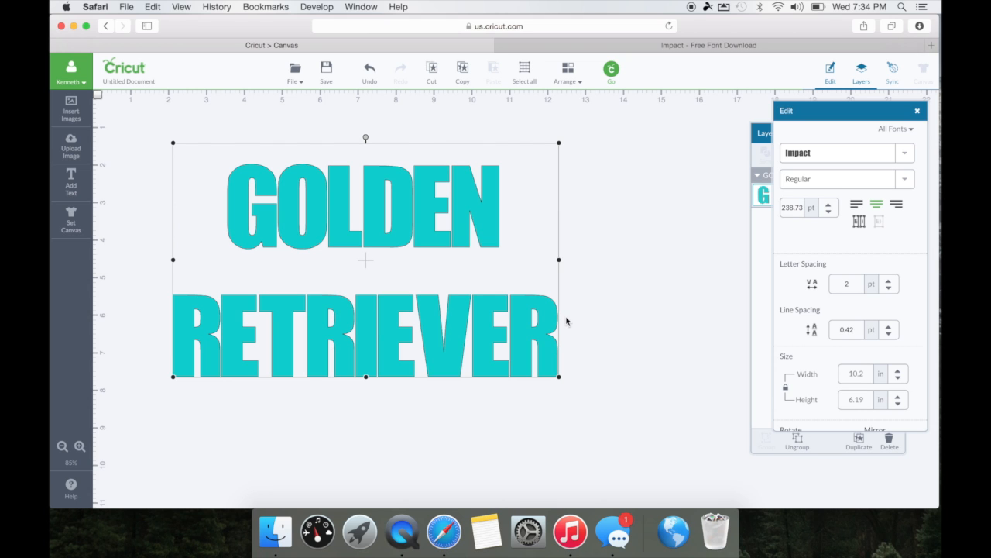
Reduce the line spacing to -5 pt, pulling RETRIEVER up toward GOLDEN.
click(889, 330)
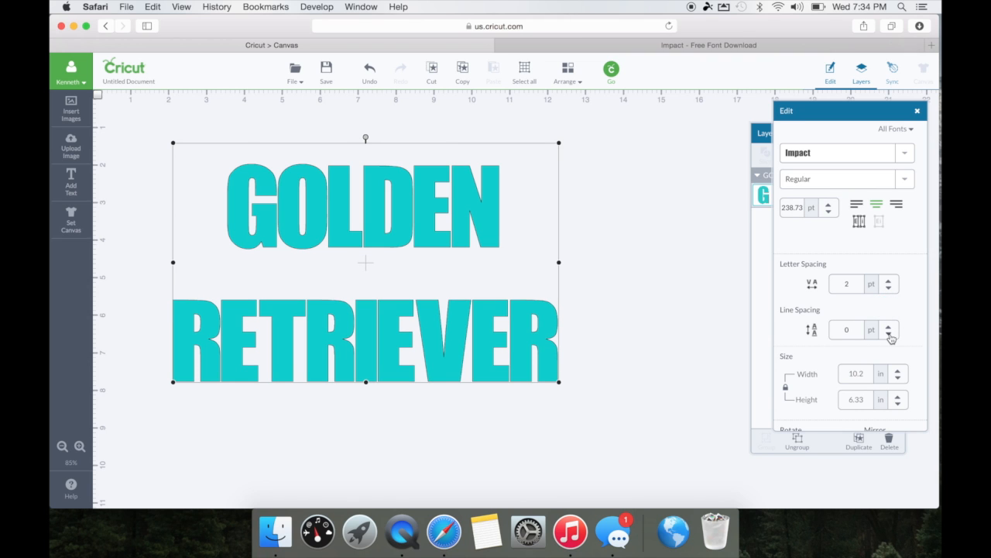
click(892, 339)
click(891, 339)
click(891, 338)
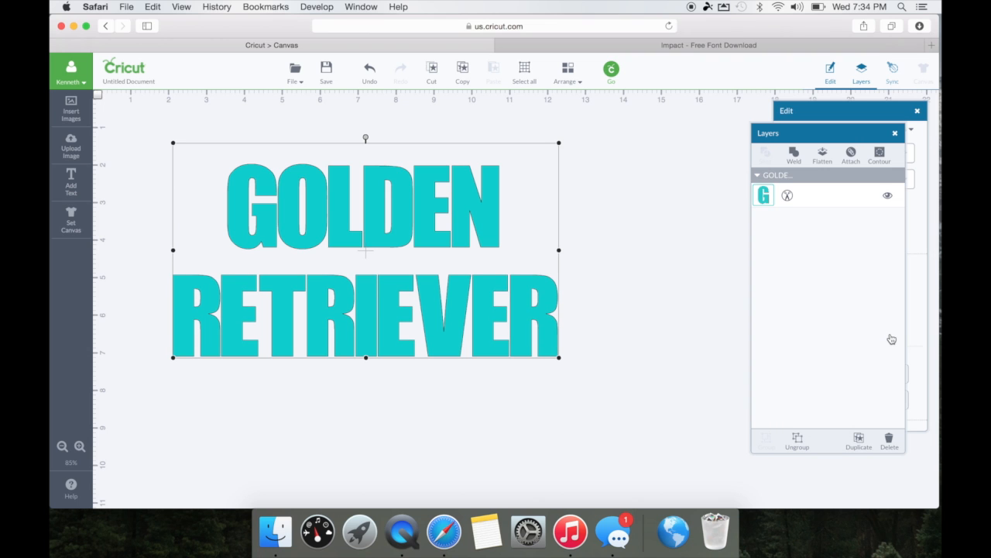
click(854, 122)
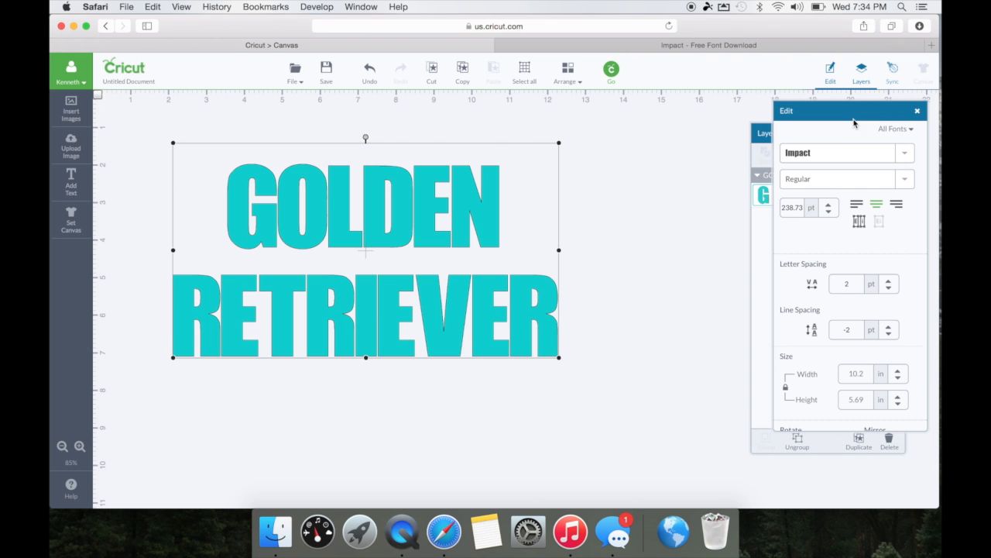
click(889, 334)
click(890, 334)
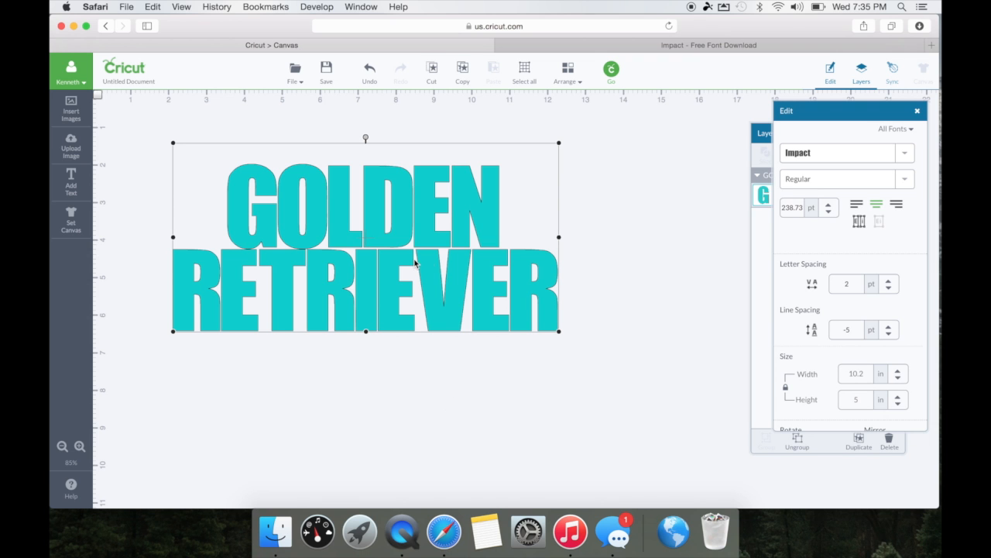
Enlarge the text slightly, then insert the Dog image from the Outdoor Man set.
drag(559, 331, 651, 376)
drag(446, 246, 410, 210)
click(75, 112)
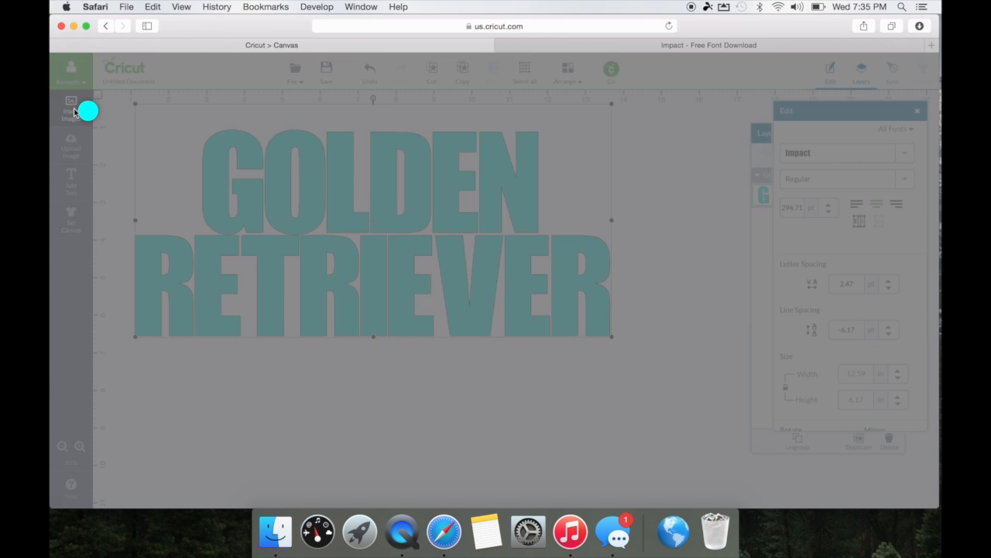
mouse_move(525, 313)
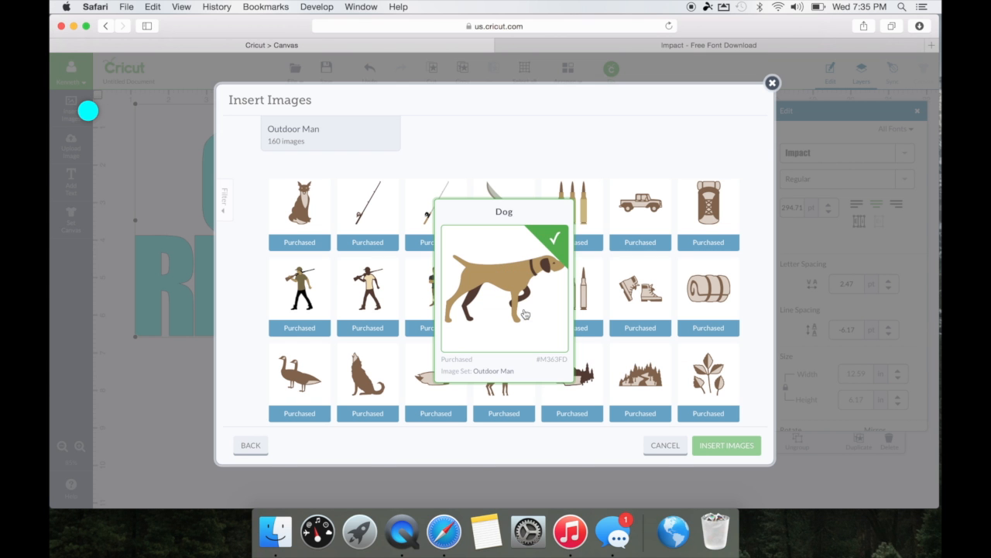
click(524, 277)
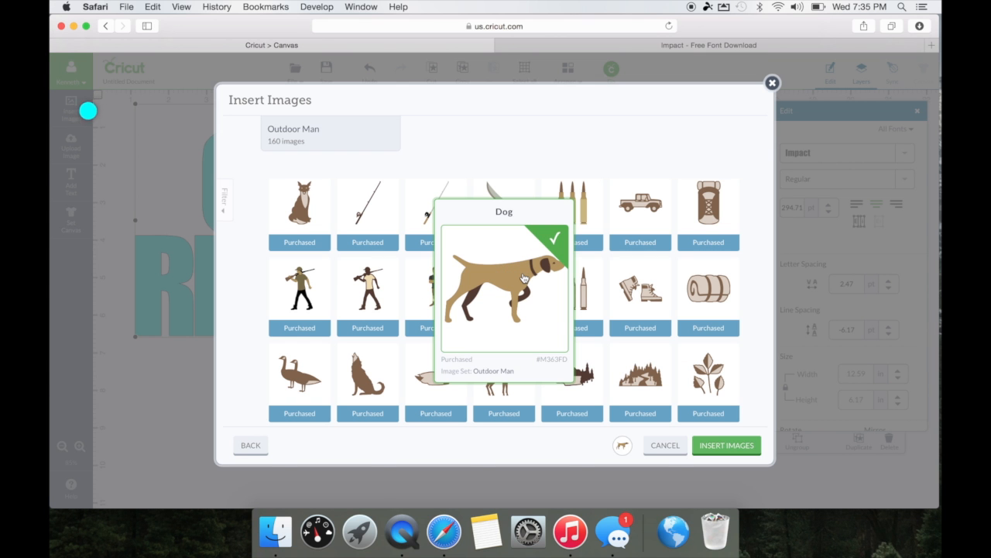
click(716, 455)
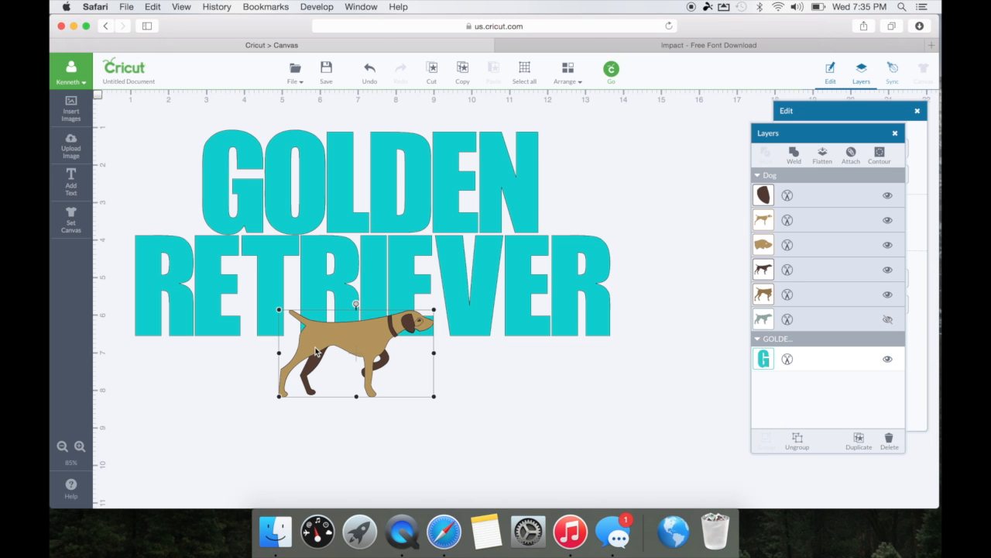
Move the dog below the lettering, ungroup it, and delete the tan body layer.
drag(346, 349, 441, 412)
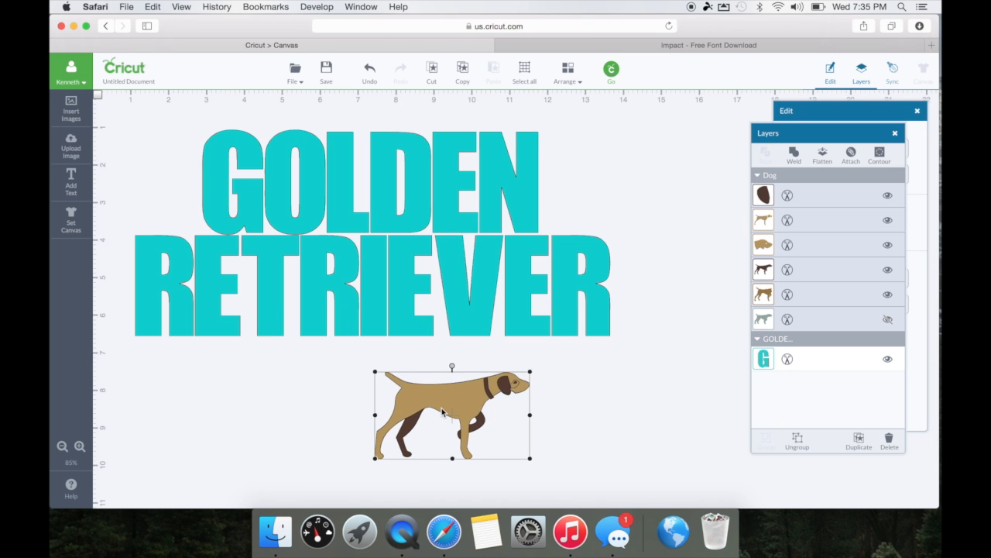
right_click(442, 412)
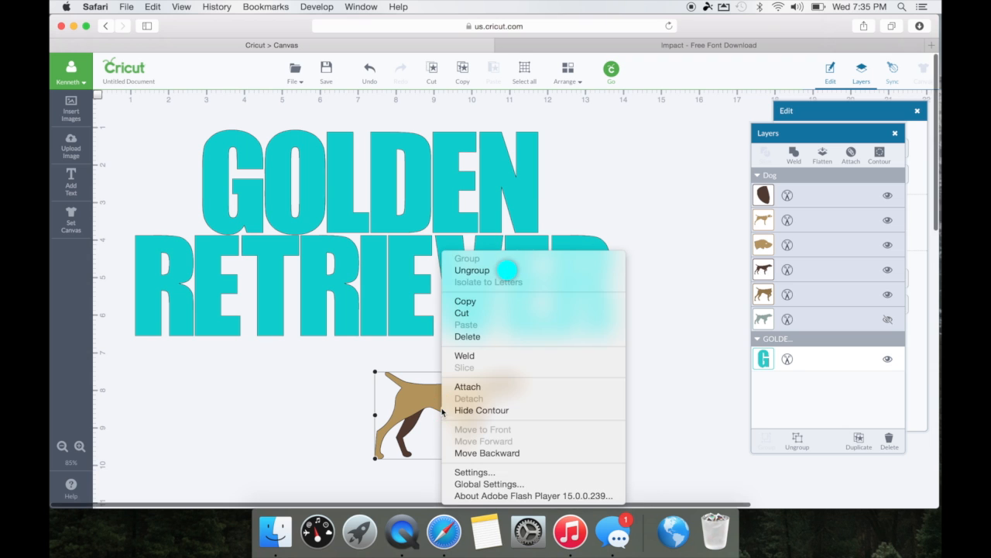
click(481, 274)
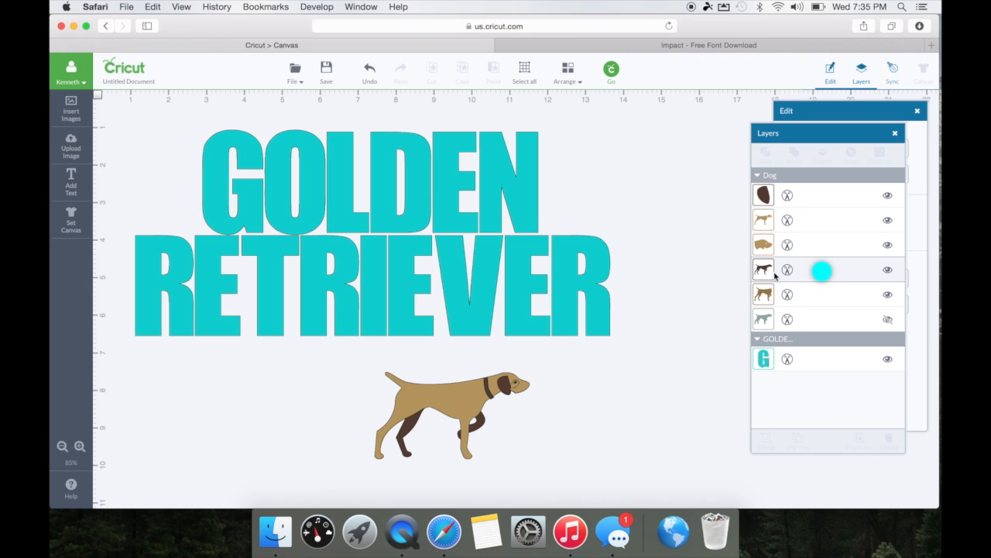
click(453, 401)
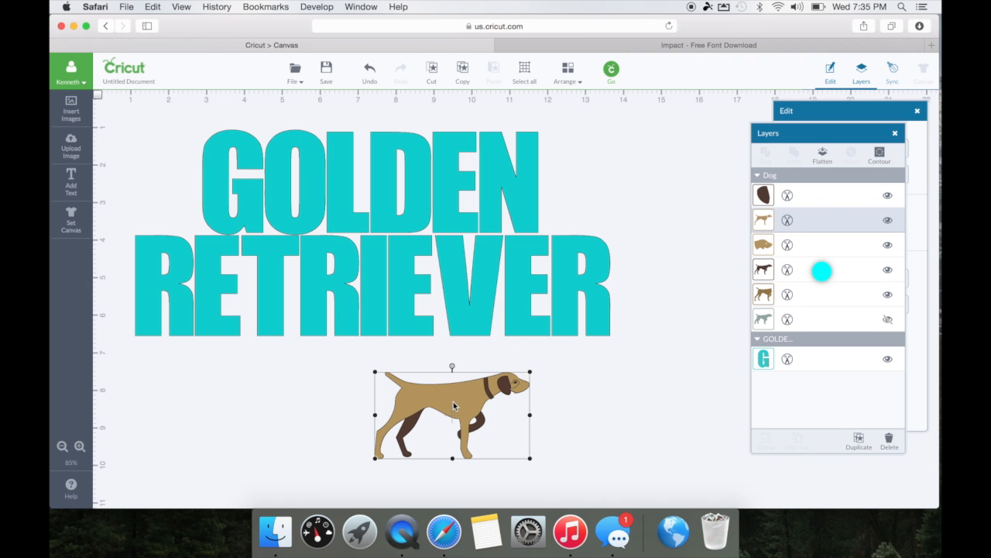
key(Delete)
Delete the tan and dark head shapes, the remaining tan dog and the hidden grey dog.
click(513, 382)
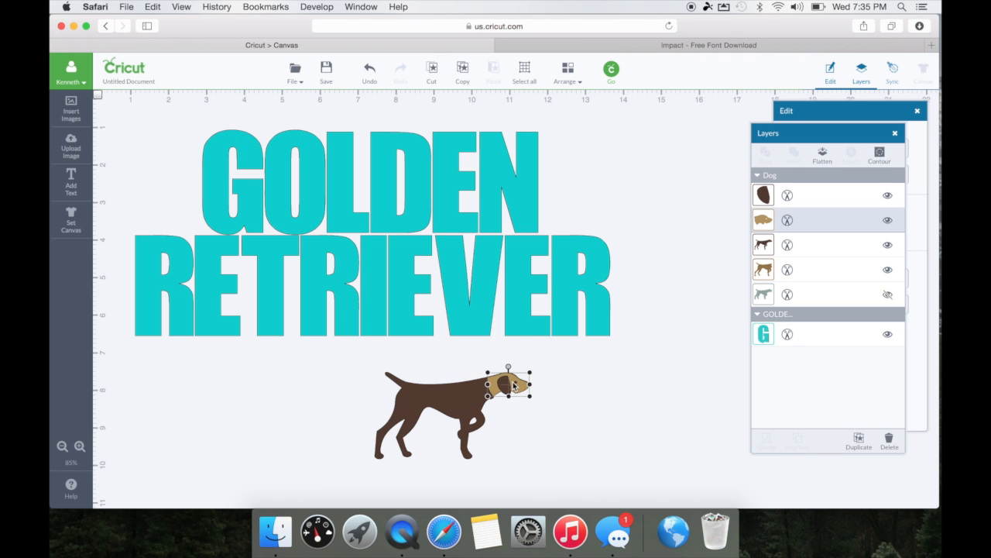
key(Delete)
drag(483, 391, 661, 398)
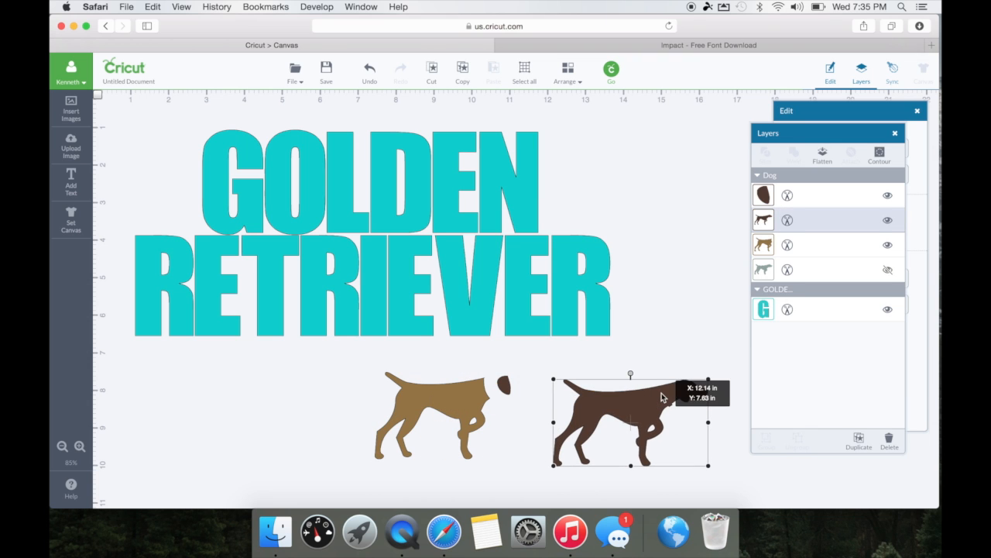
click(506, 385)
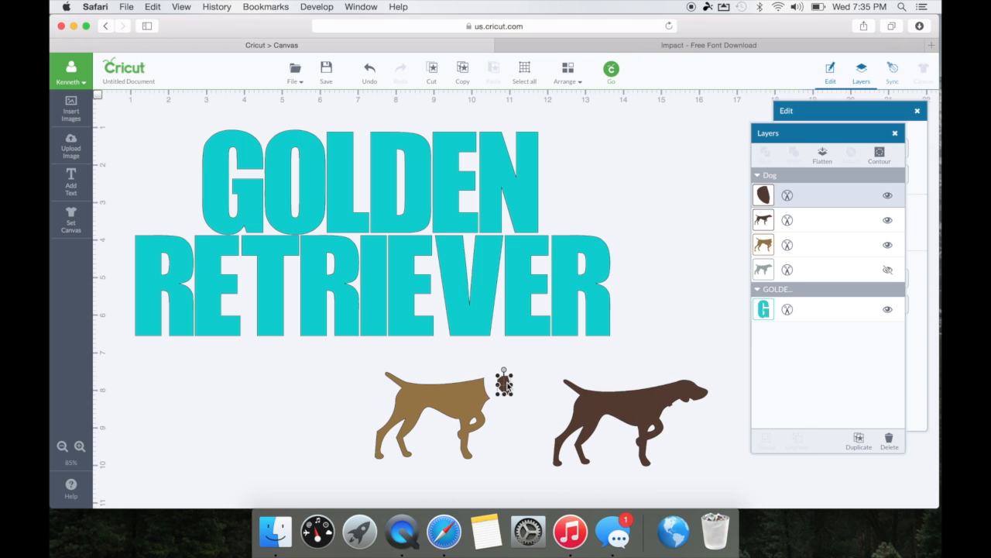
key(Delete)
click(472, 393)
key(Delete)
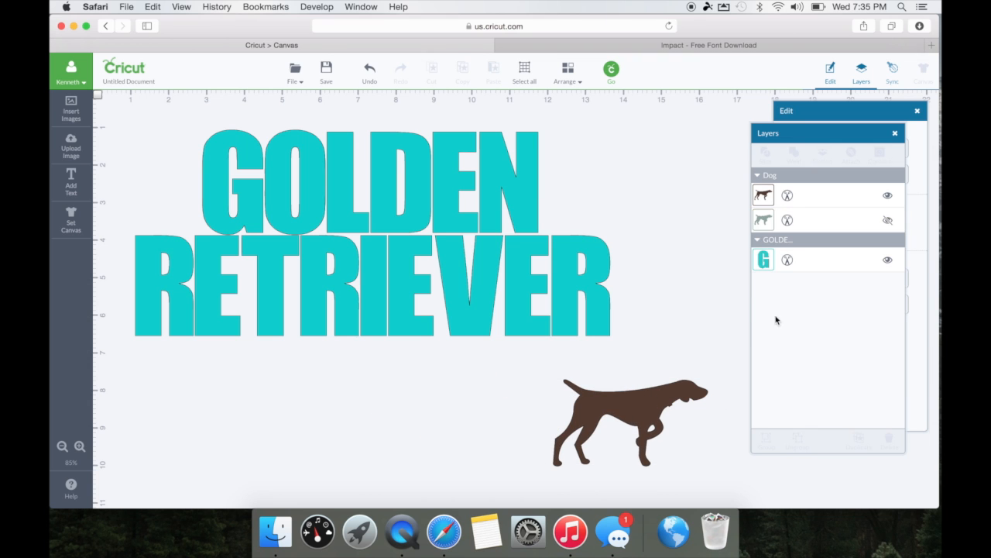
click(888, 220)
key(Delete)
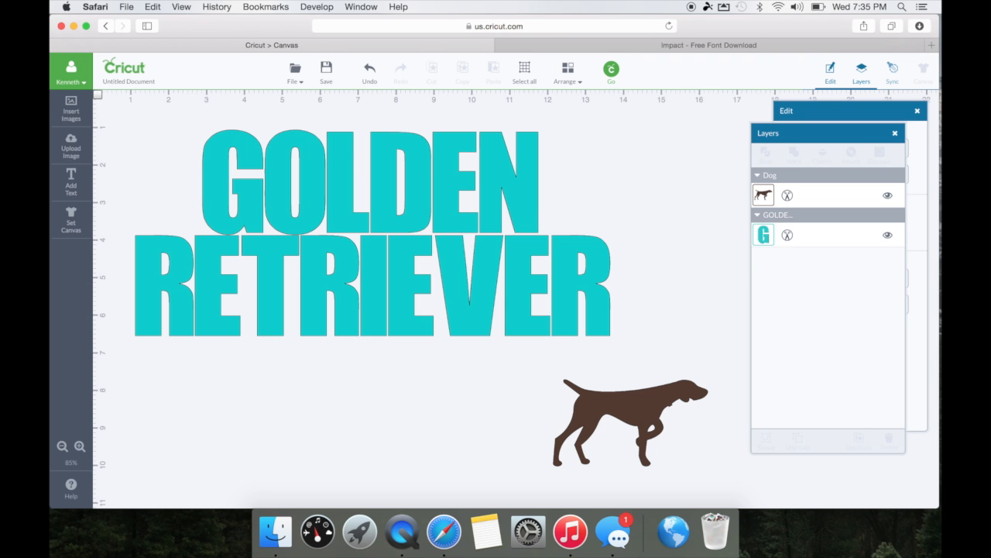
Place the brown dog over both text lines, sized so its feet rest on the baseline.
drag(635, 414, 310, 171)
drag(385, 224, 537, 309)
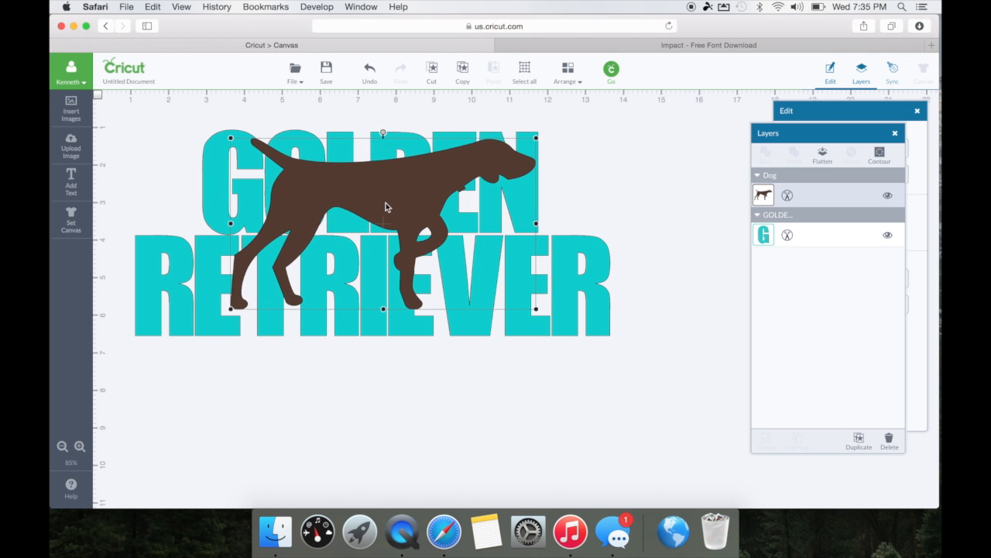
drag(377, 204, 360, 208)
drag(524, 313, 560, 337)
drag(427, 230, 404, 218)
drag(192, 328, 212, 319)
drag(387, 183, 384, 186)
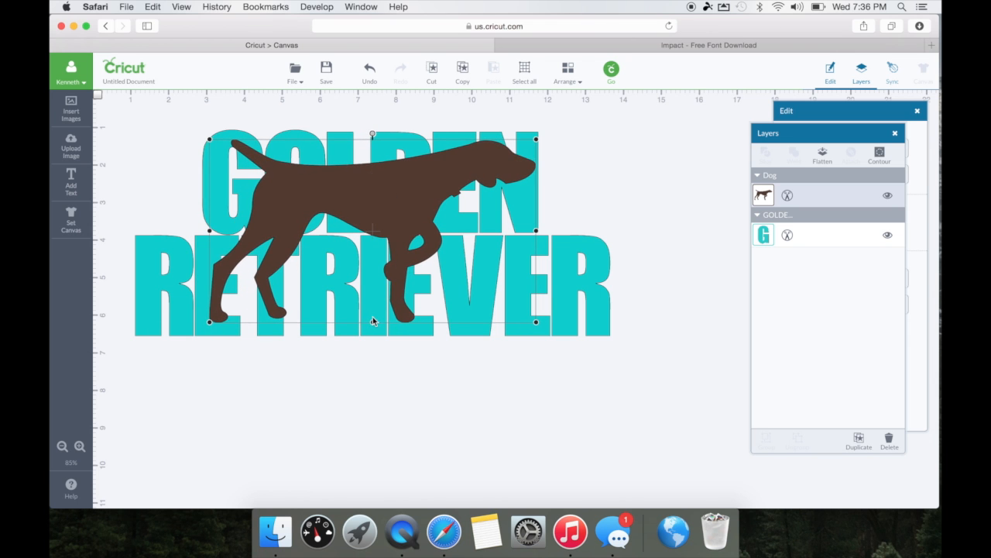
mouse_move(373, 321)
mouse_down()
mouse_move(373, 344)
mouse_move(372, 330)
mouse_up()
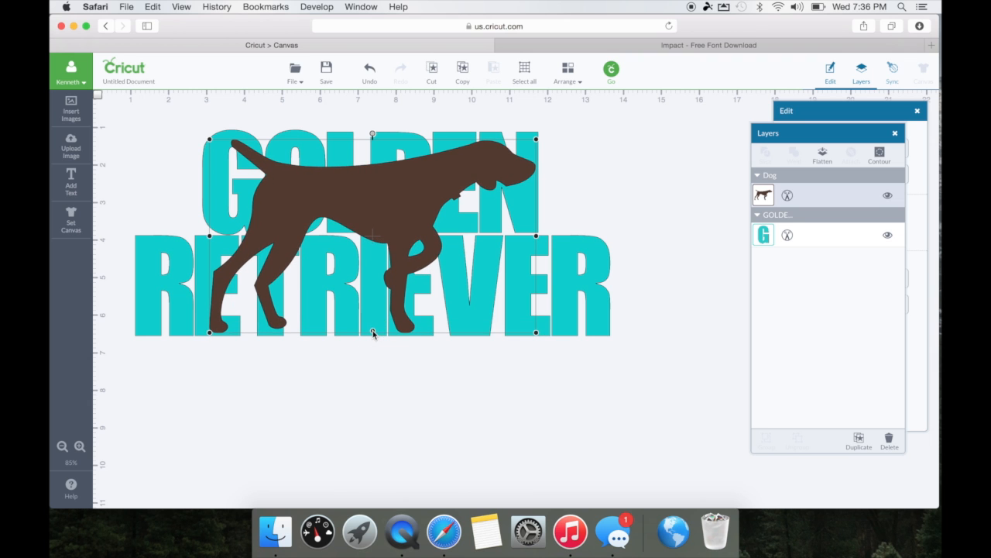
click(673, 199)
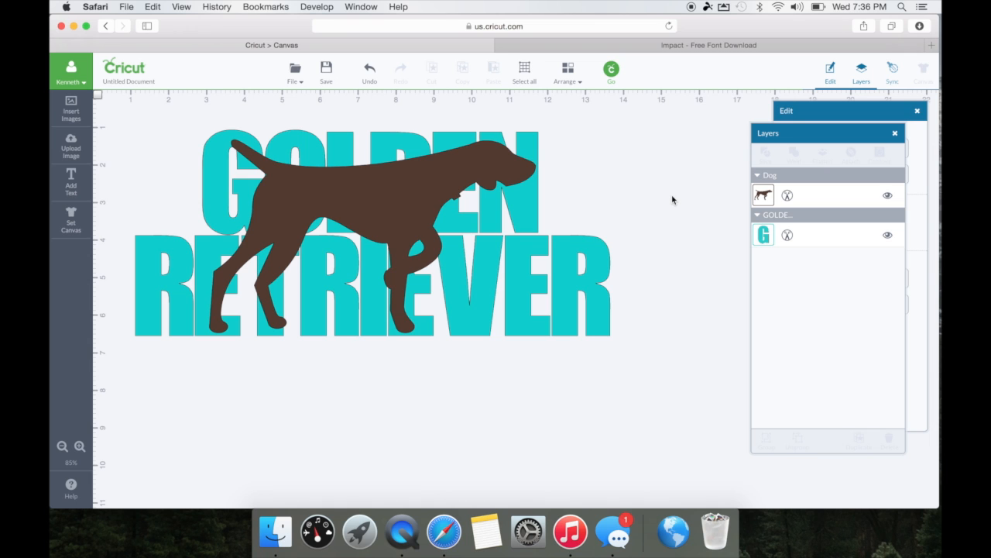
Select the dog silhouette together with the GOLDEN RETRIEVER lettering for slicing.
click(415, 204)
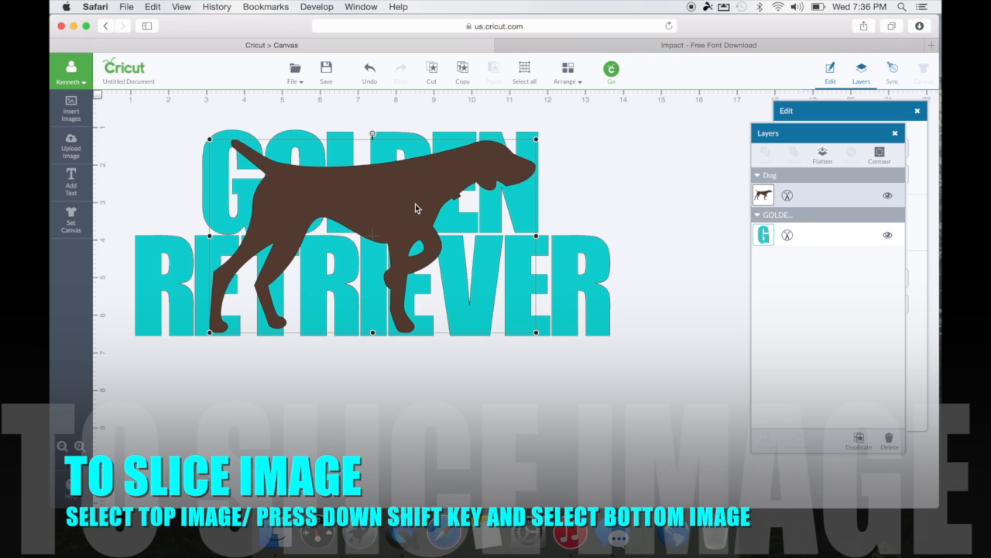
shift+click(574, 255)
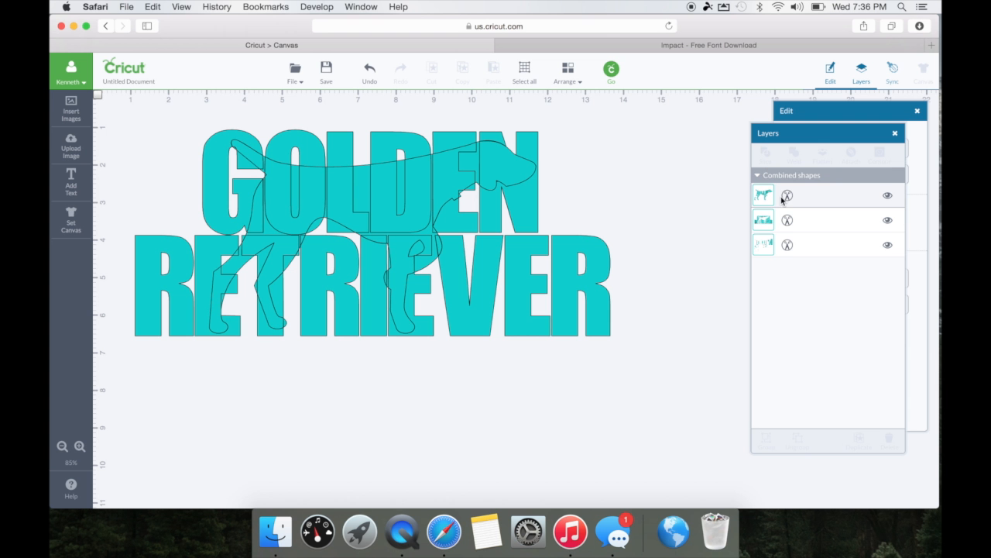
Colour the dog-shaped slice piece black and delete the leftover third slice layer.
click(815, 193)
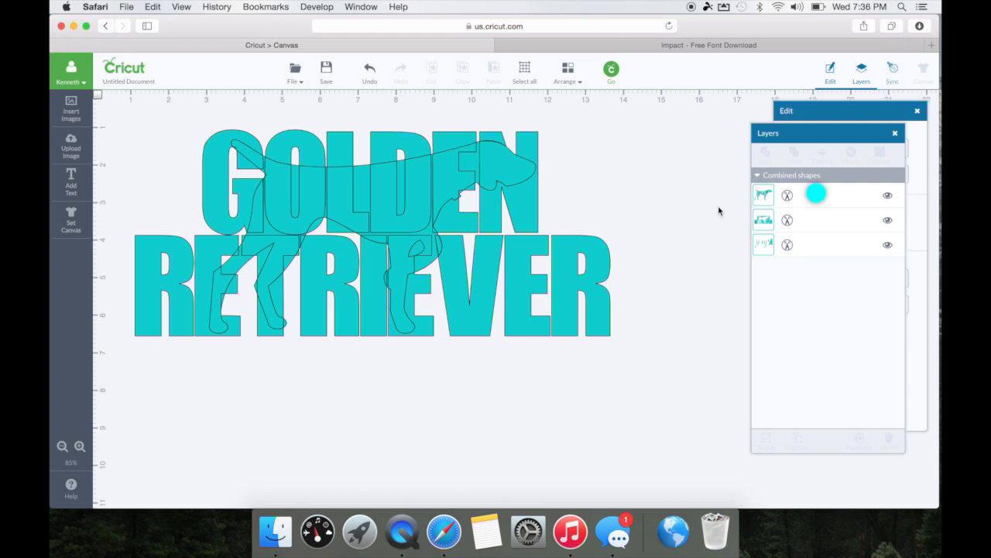
click(764, 199)
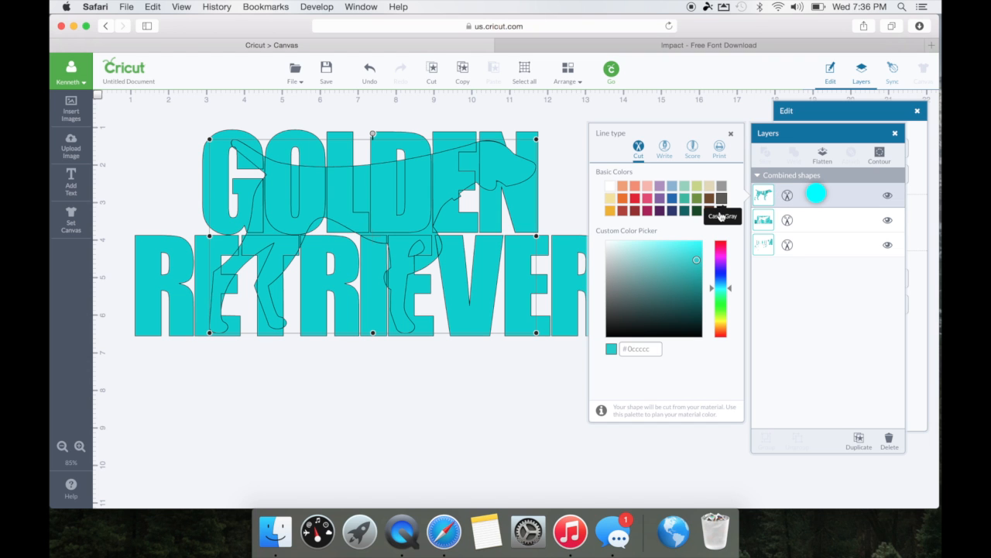
click(721, 211)
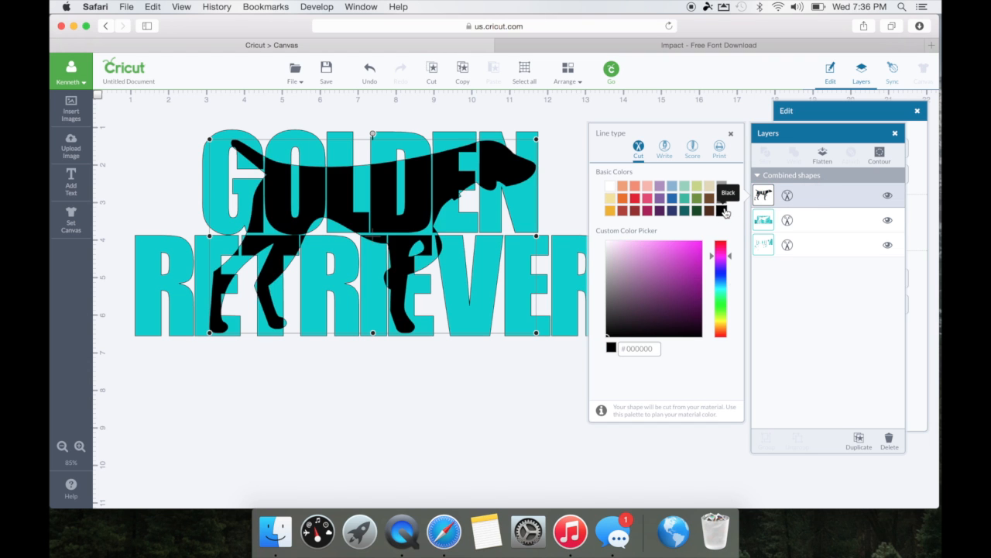
click(725, 121)
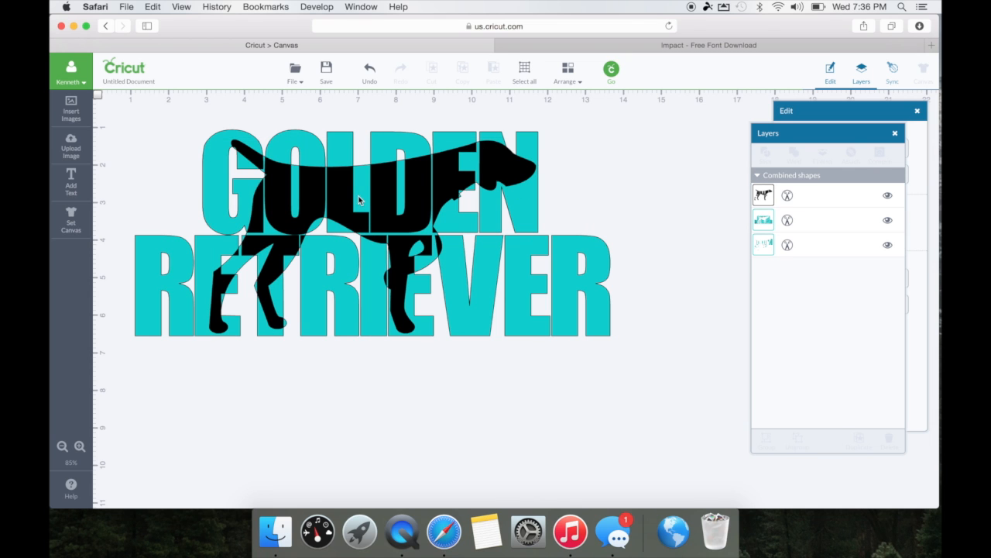
click(814, 246)
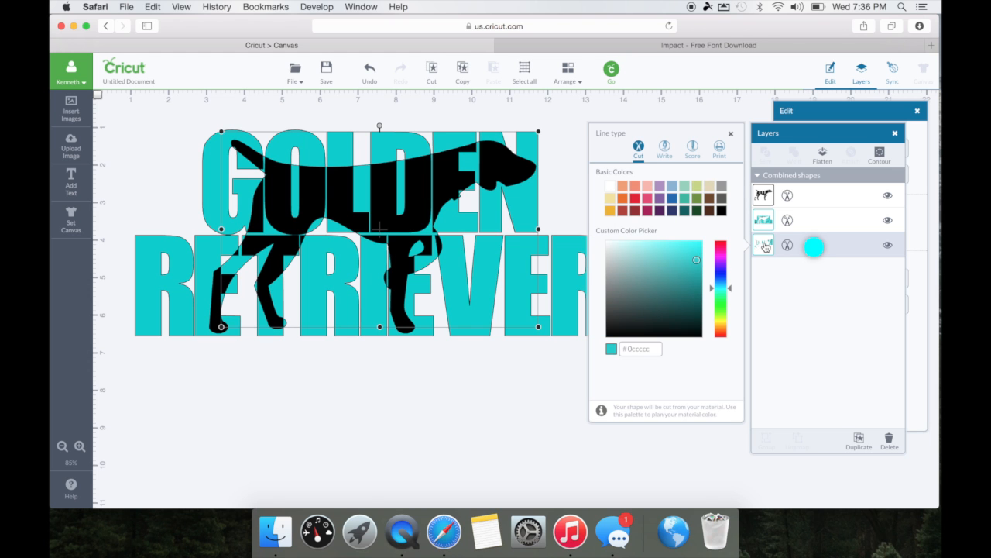
key(Delete)
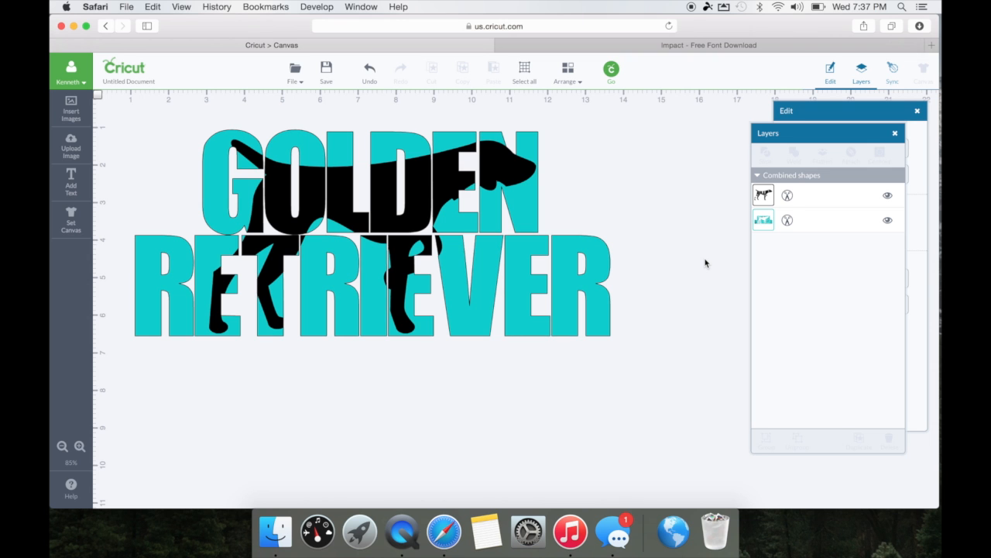
Group the black retriever silhouette with the cut-out teal GOLDEN RETRIEVER lettering and nudge the group up-left.
mouse_move(115, 116)
mouse_down()
mouse_move(453, 153)
mouse_move(690, 208)
mouse_move(688, 415)
mouse_up()
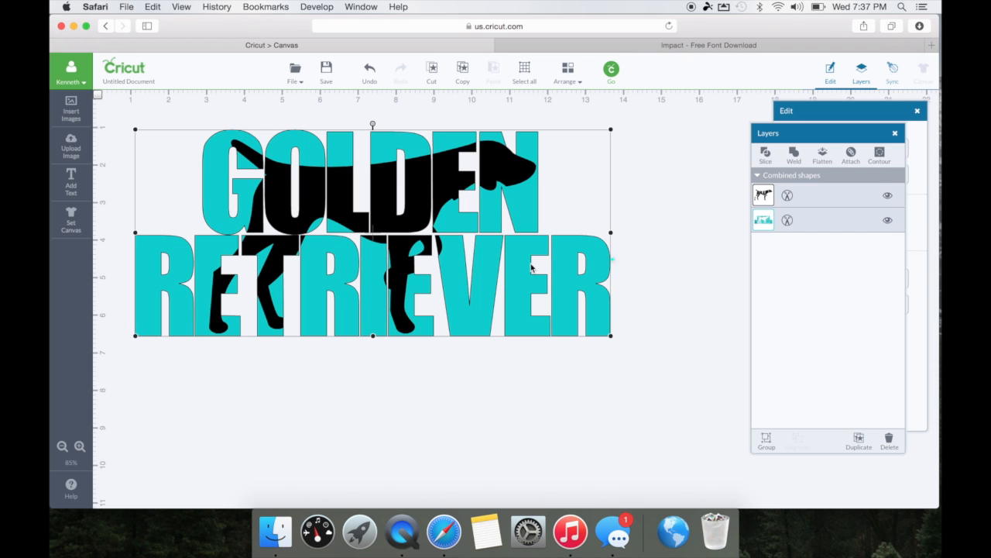
right_click(612, 259)
click(612, 259)
drag(369, 216, 343, 208)
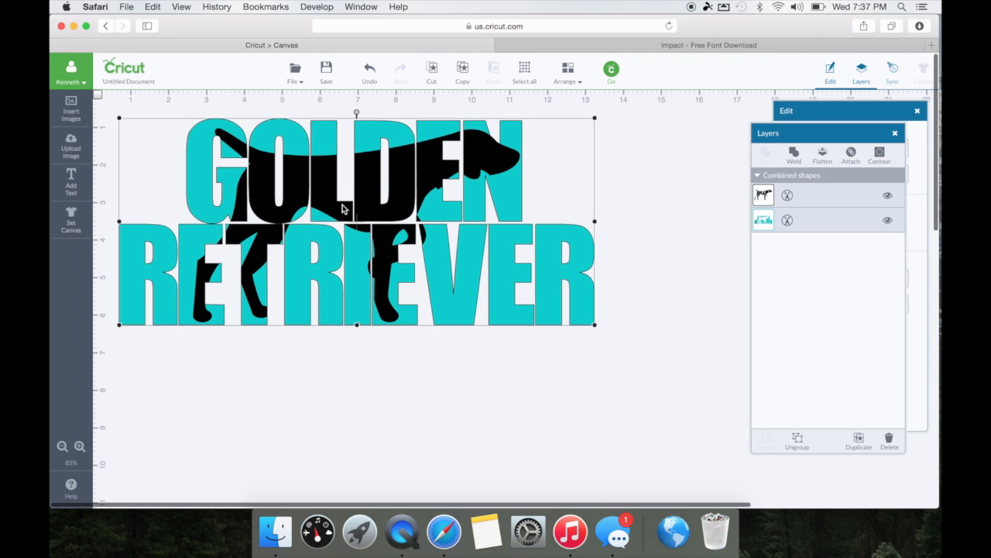